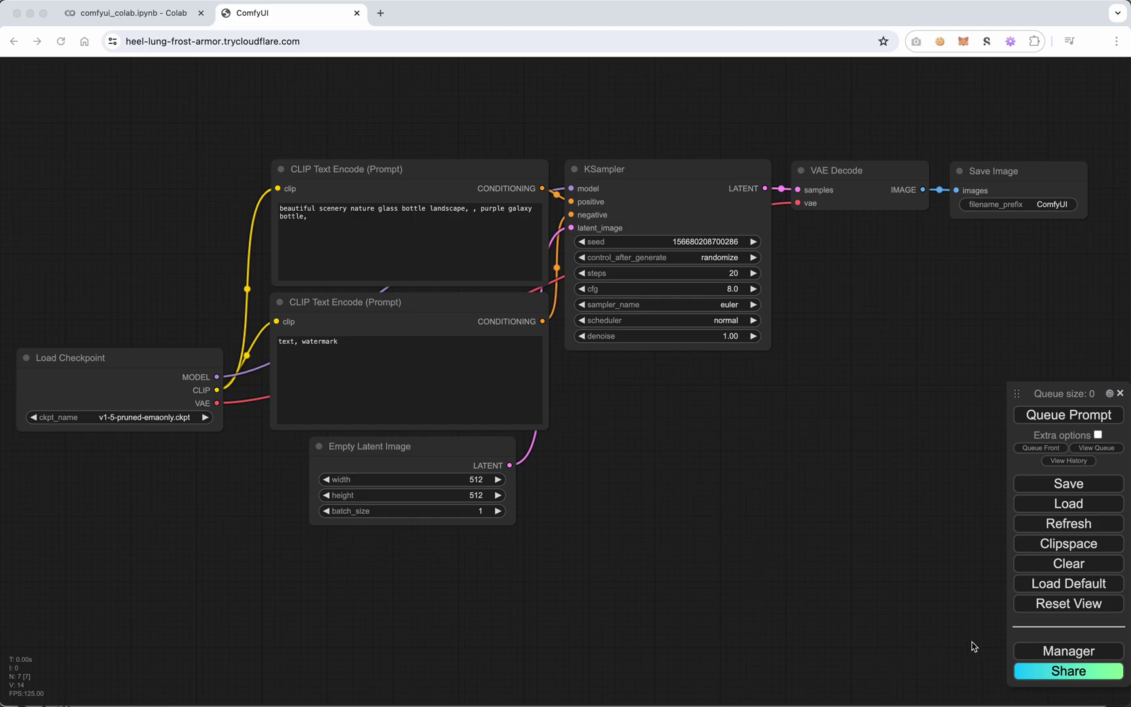
# - Open the Custom Nodes Manager from the Manager menu to list all 1,116 node packs
pyautogui.click(1068, 652)
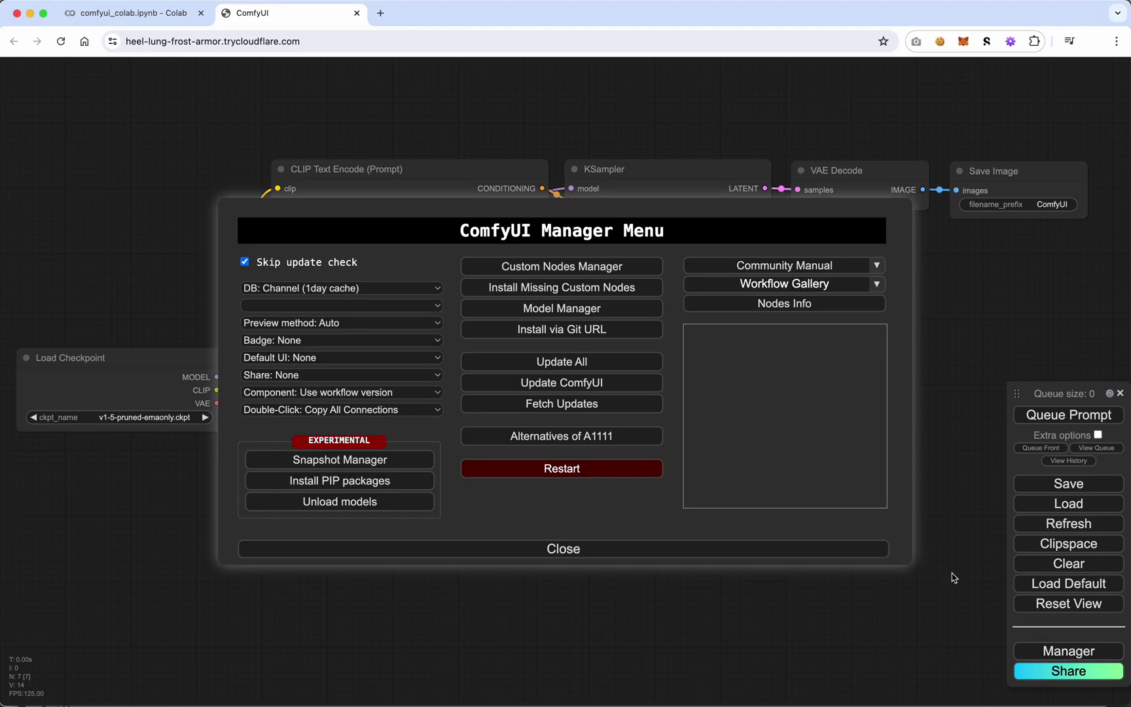
pyautogui.click(579, 268)
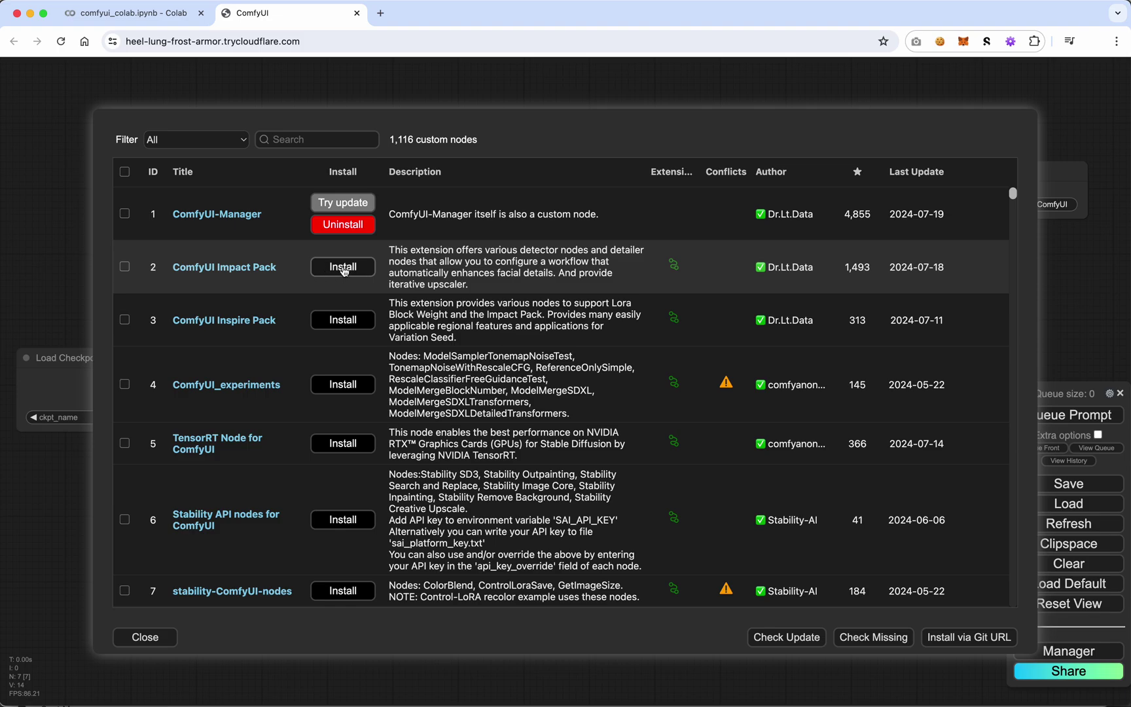
# - Install the ComfyUI Impact Pack and the ComfyUI Inspire Pack
pyautogui.click(343, 268)
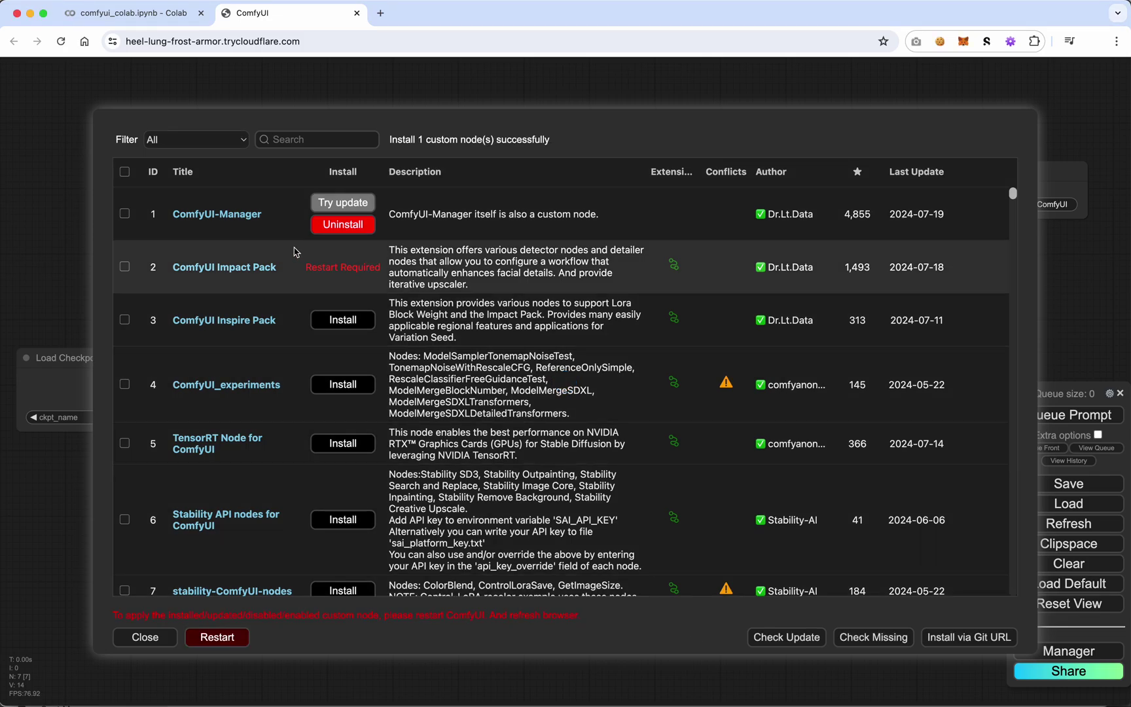
pyautogui.click(354, 321)
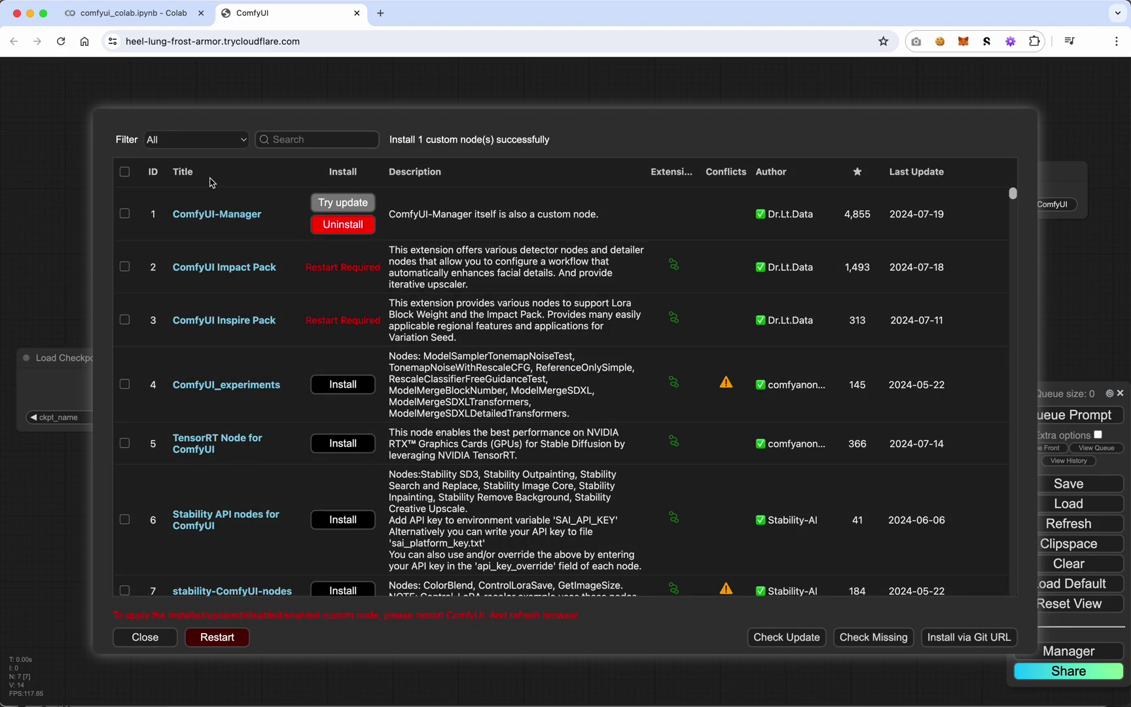
# - Search the node list for 'crys' and install the Crystools pack
pyautogui.click(290, 142)
pyautogui.write('cre')
pyautogui.press('BackSpace')
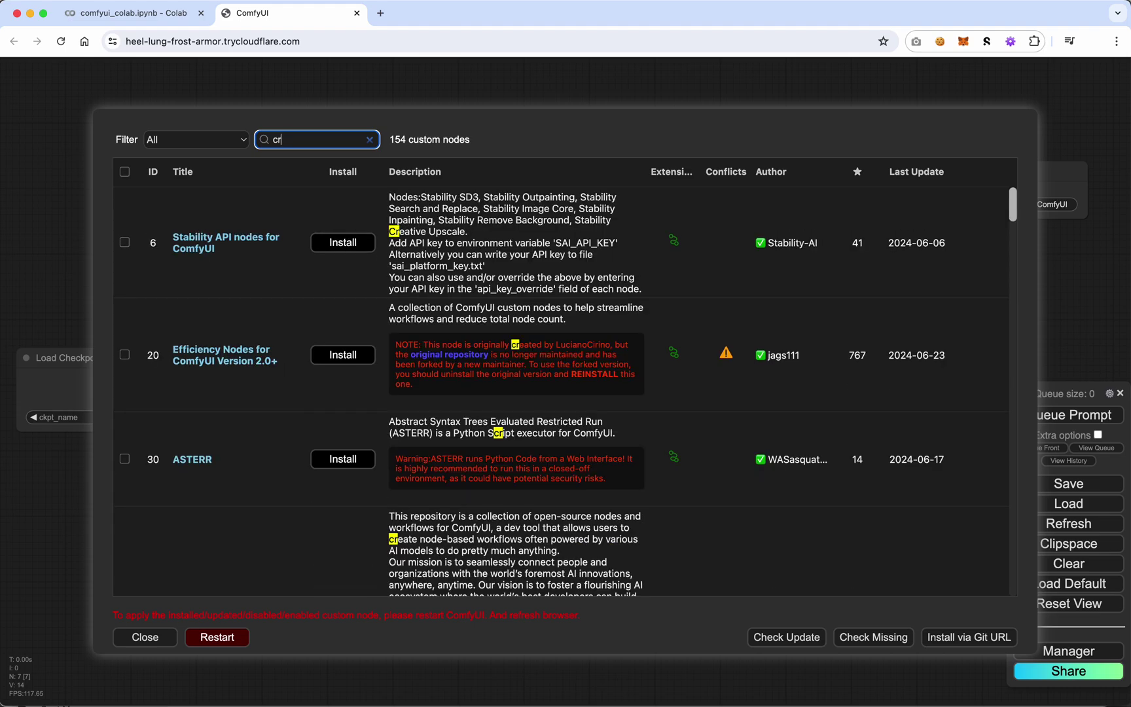
pyautogui.write('ys')
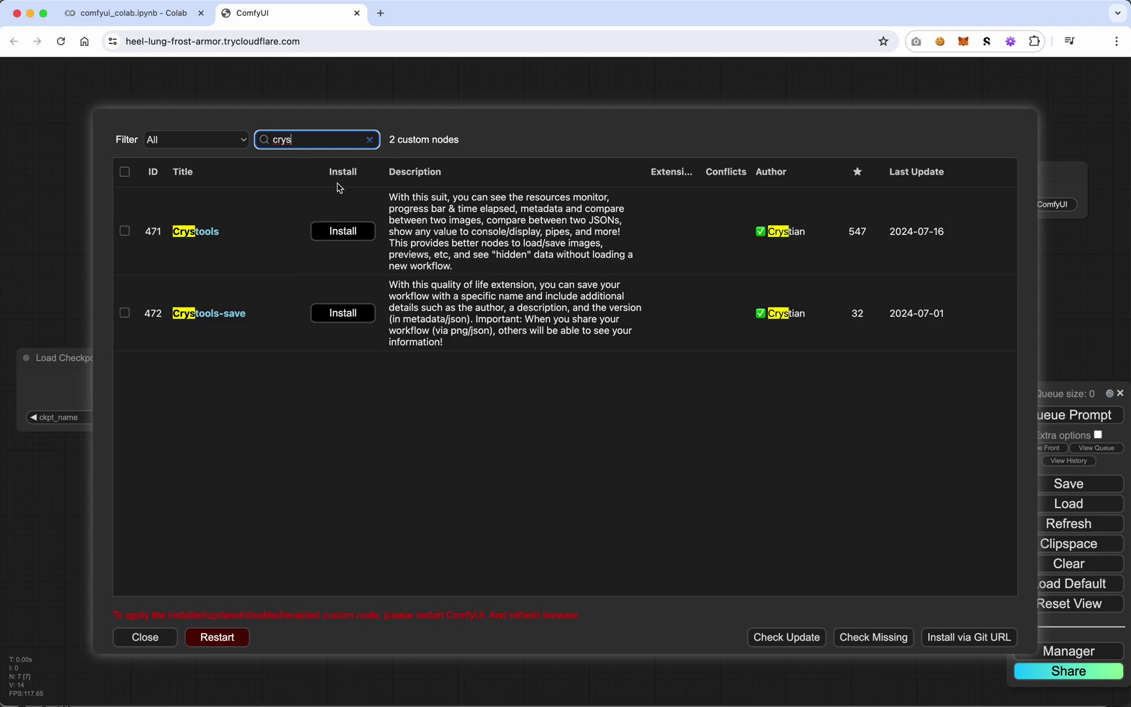
pyautogui.moveTo(299, 139); pyautogui.dragTo(257, 140)
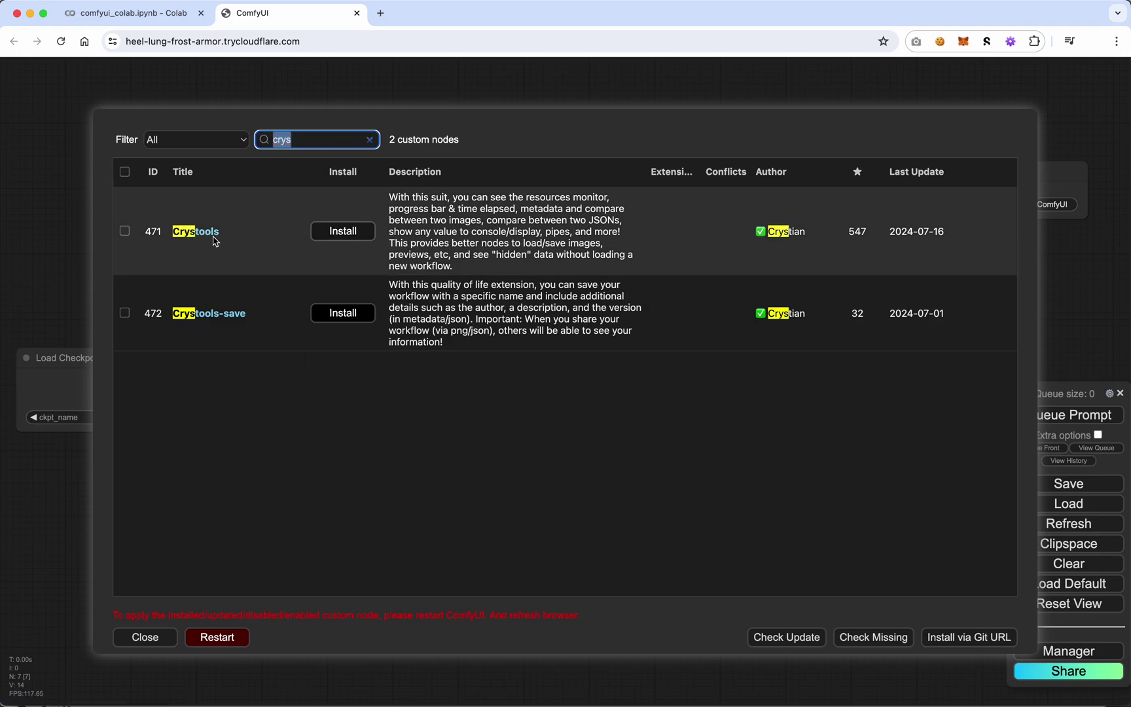
pyautogui.click(336, 234)
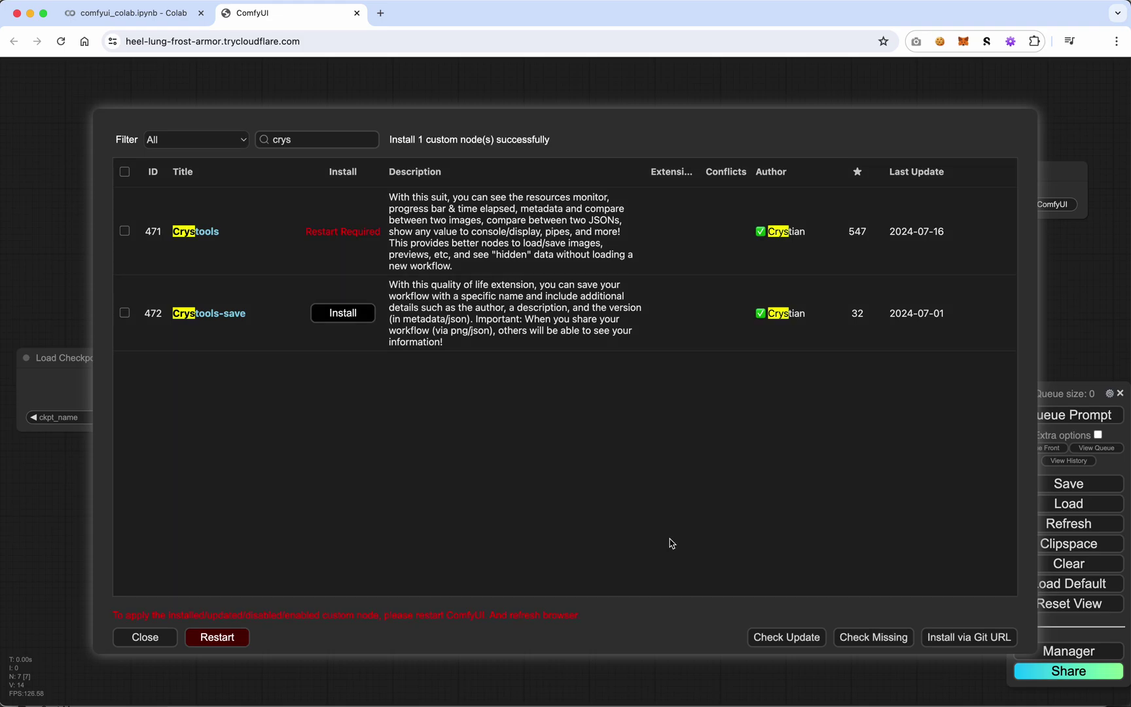
# - Search for 'eden' and install Various custom nodes by Eden.art
pyautogui.doubleClick(309, 140)
pyautogui.write('eden')
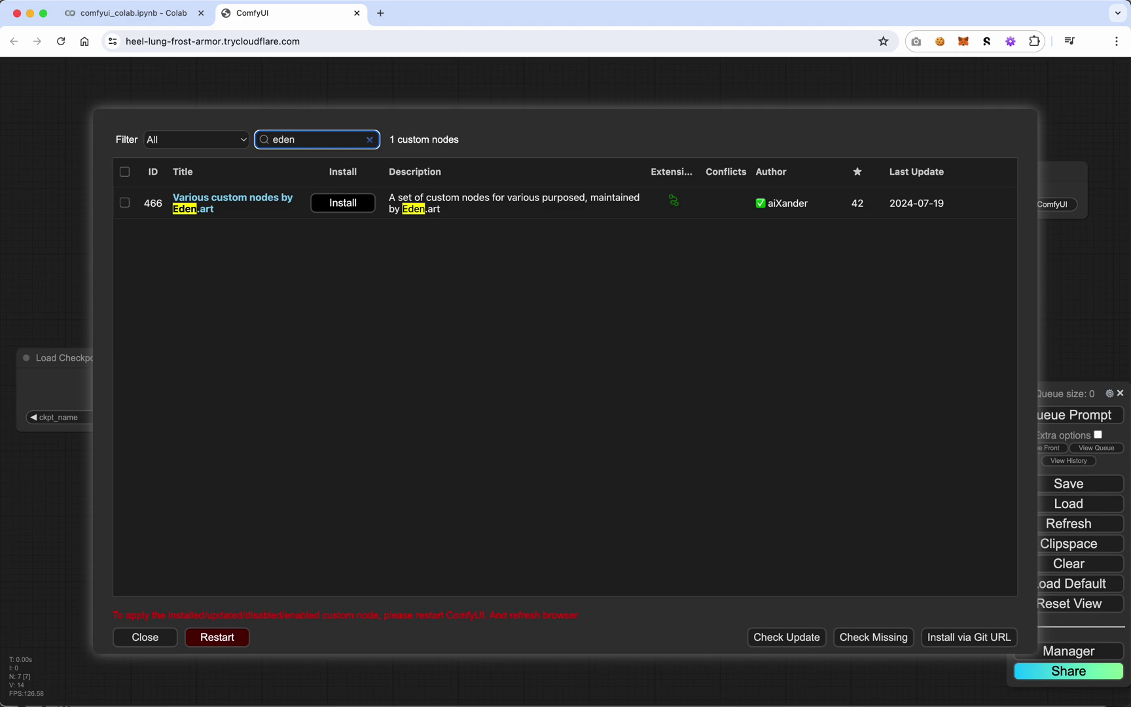
pyautogui.click(352, 207)
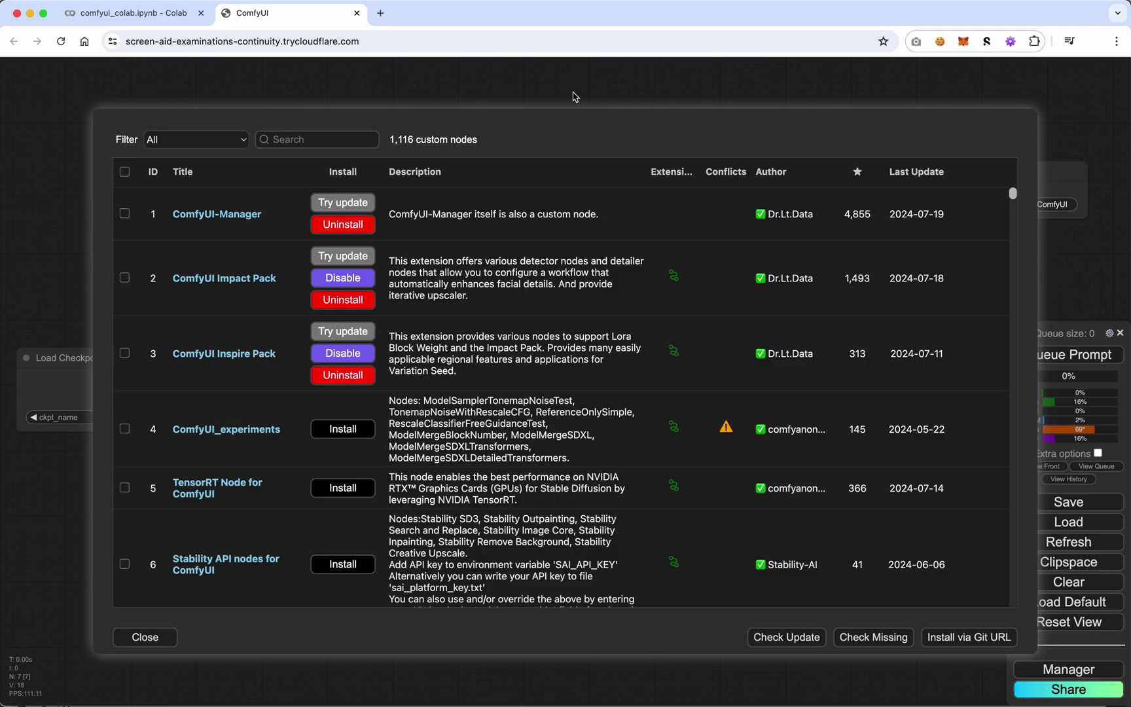
# - Search for 'RGThree' and install rgthree's ComfyUI Nodes
pyautogui.click(345, 138)
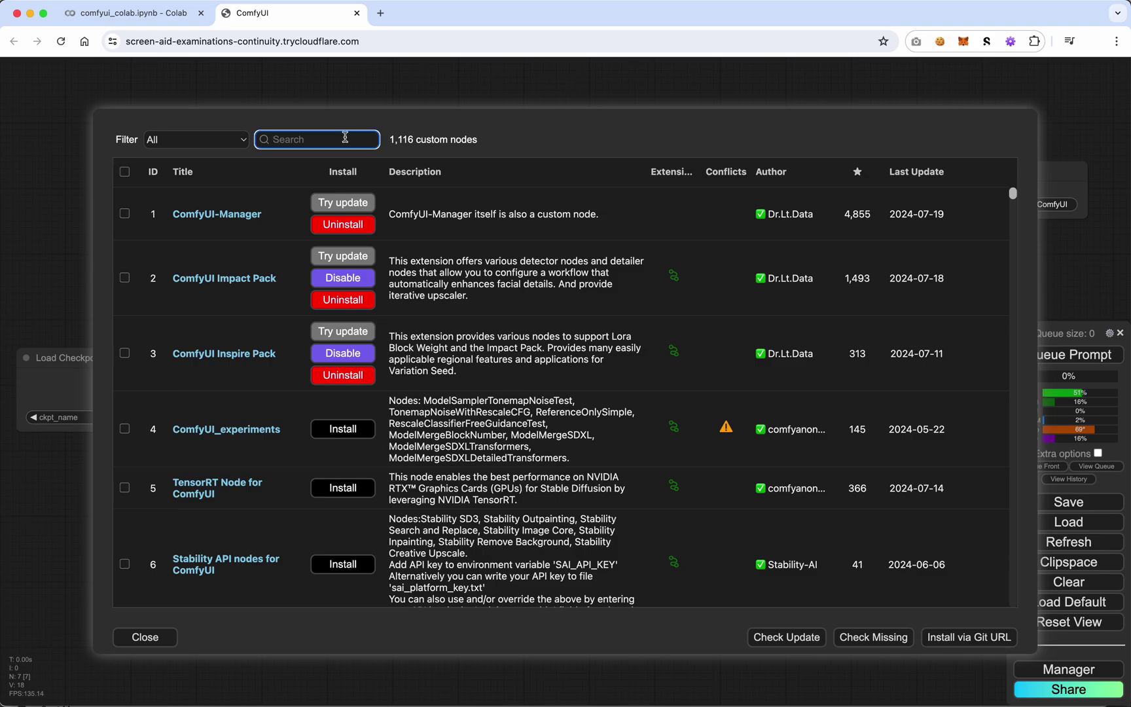
pyautogui.write('RGThree')
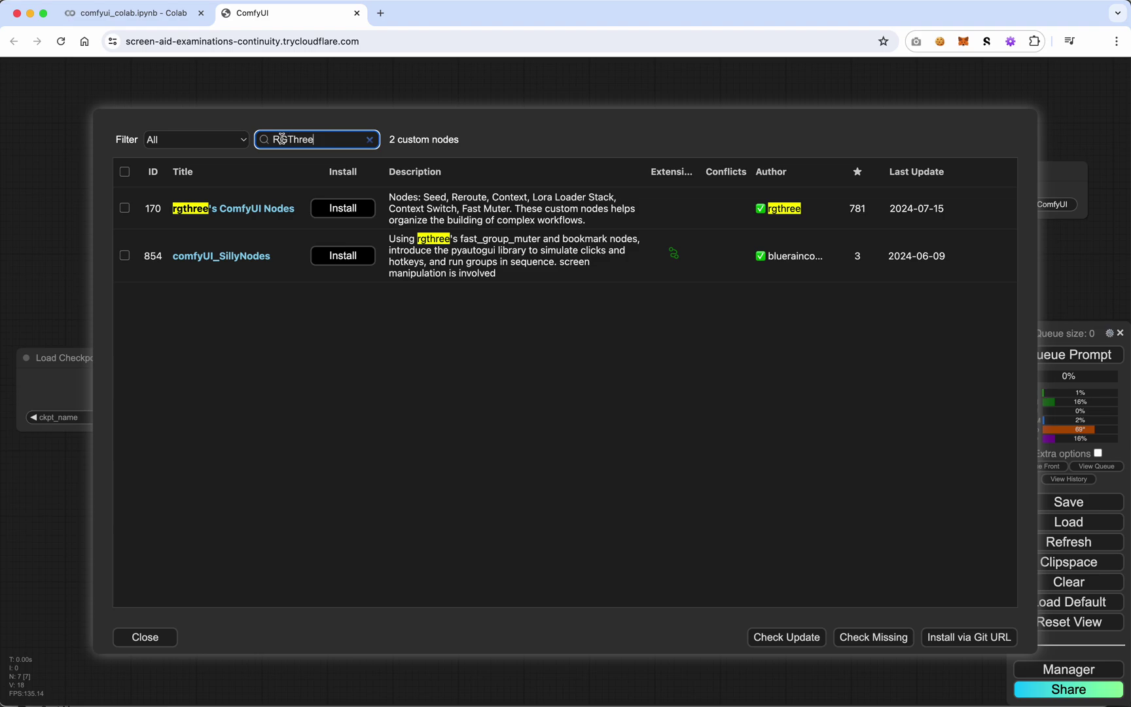
pyautogui.moveTo(289, 139); pyautogui.dragTo(264, 139)
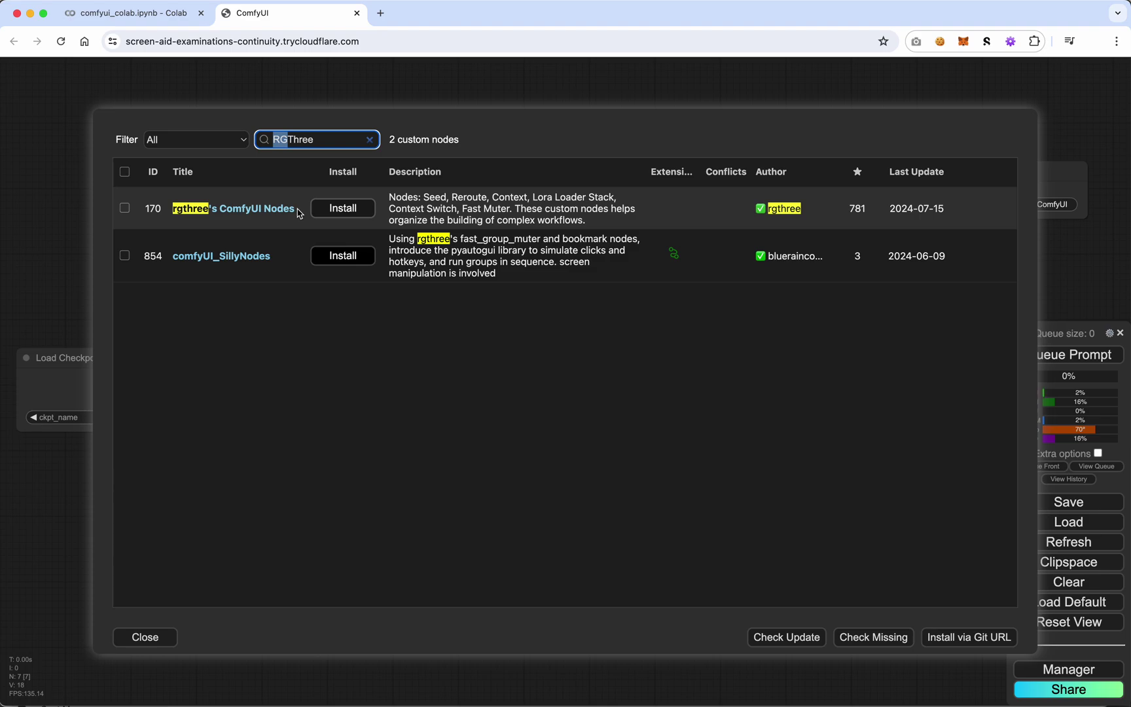
pyautogui.click(346, 210)
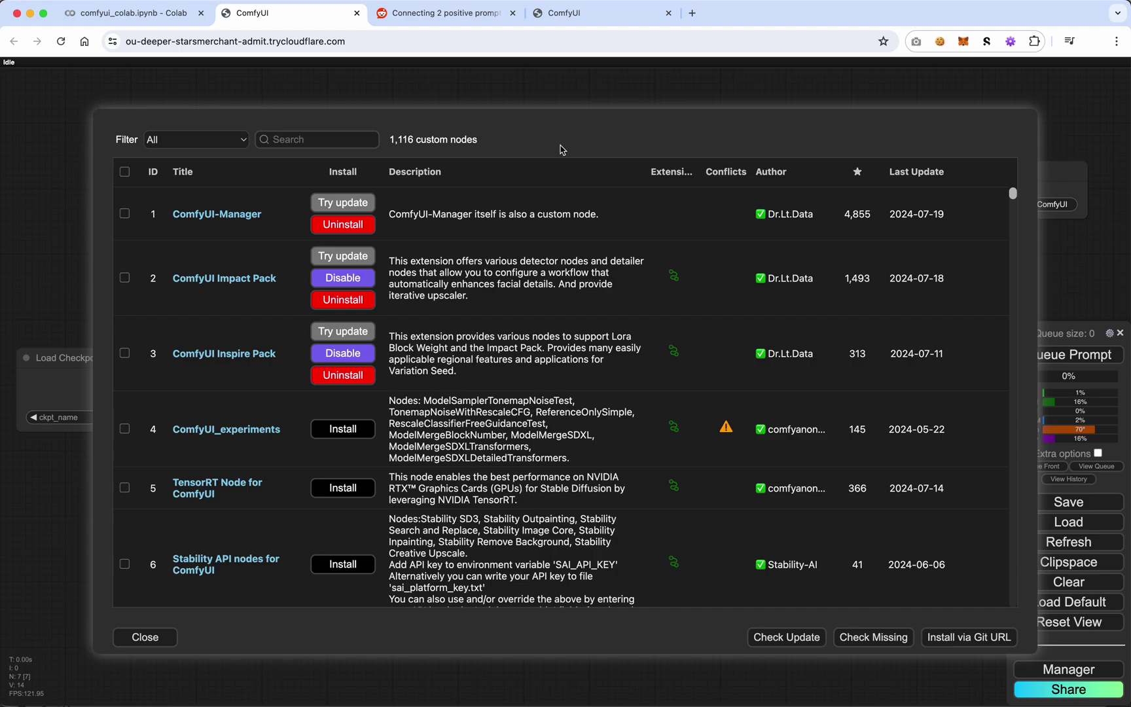
# - Search for 'cubiq' and install ComfyUI_IPAdapter_plus
pyautogui.click(334, 142)
pyautogui.write('cubiq')
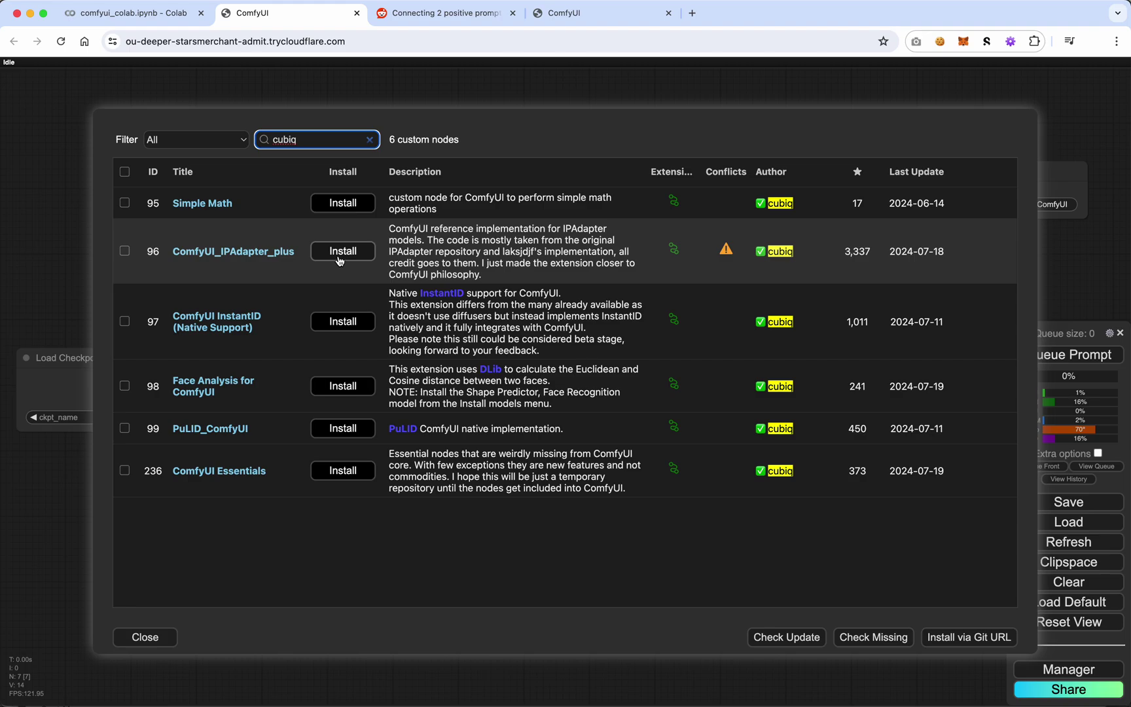
pyautogui.click(340, 255)
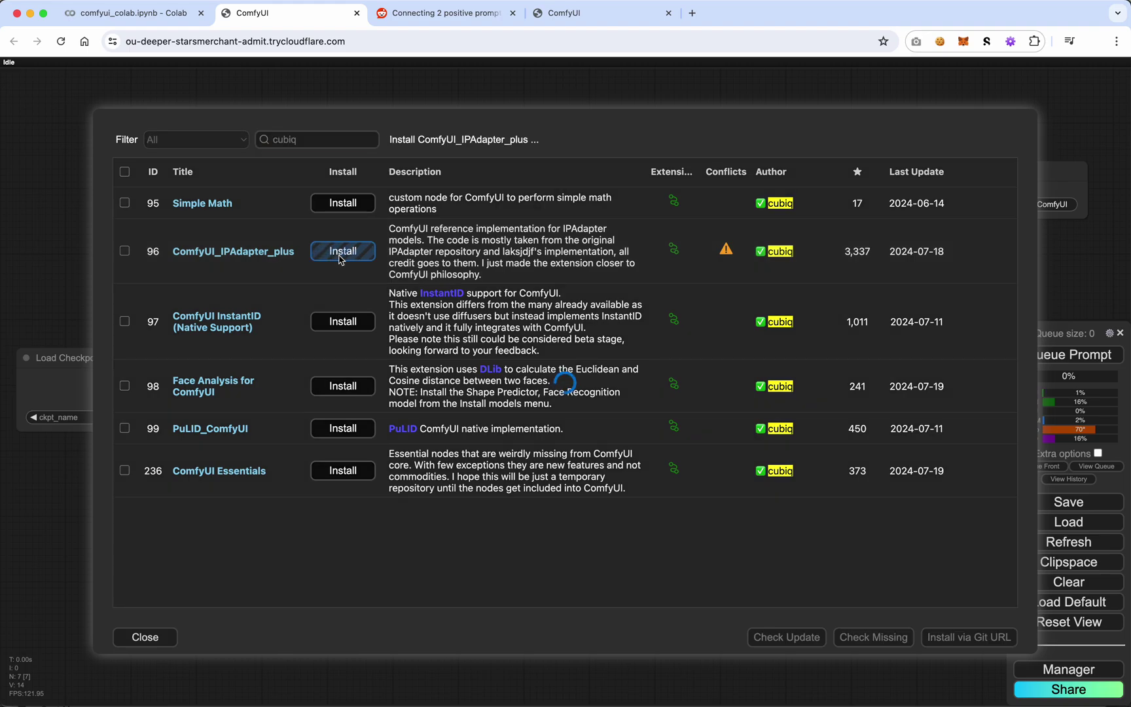
# - Search 'searge', install SeargeSDXL, then restart ComfyUI and confirm the server reboot
pyautogui.doubleClick(307, 139)
pyautogui.write('searge')
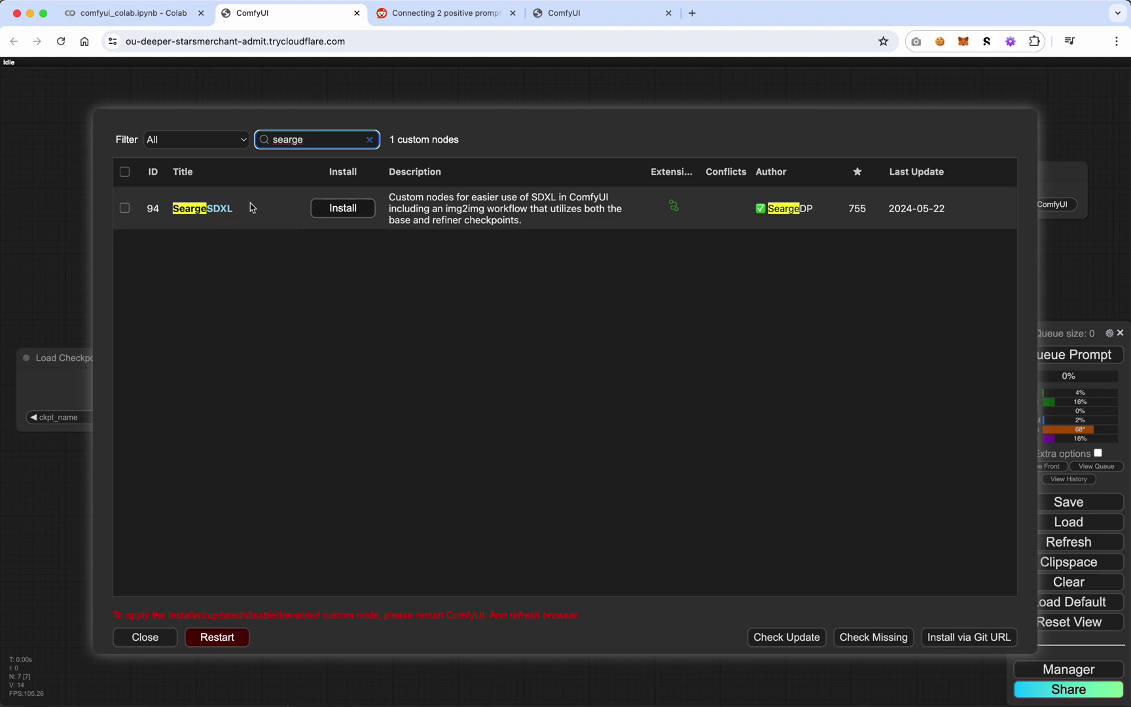
pyautogui.click(344, 209)
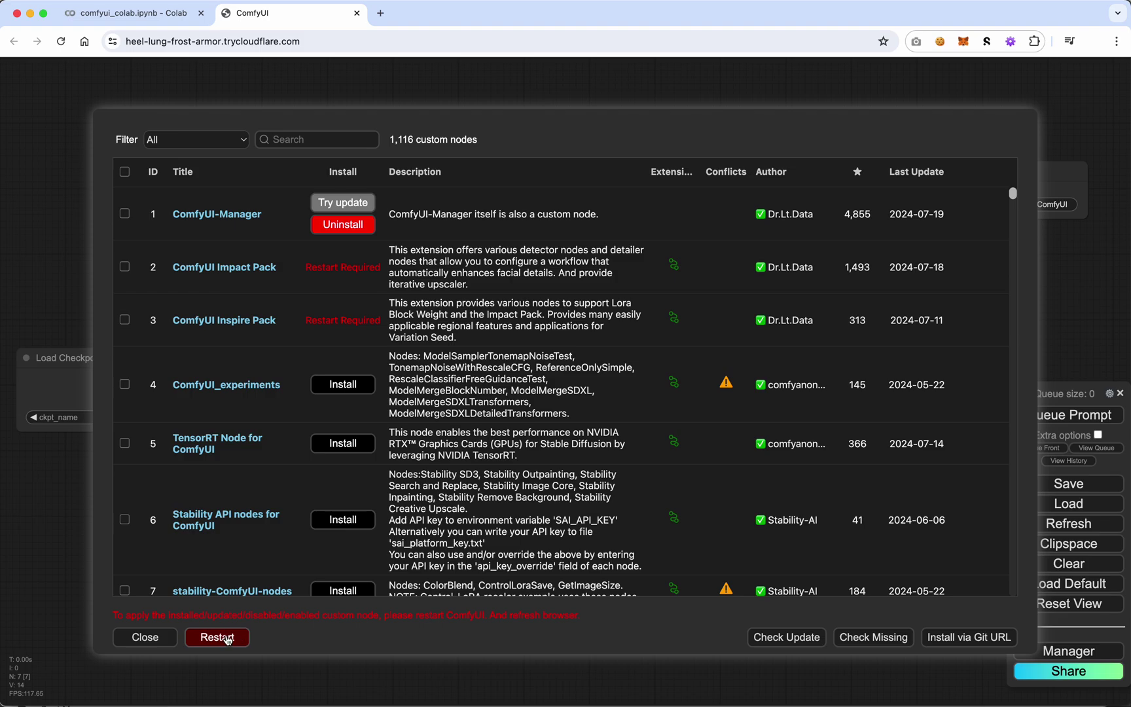
pyautogui.click(227, 638)
pyautogui.click(674, 124)
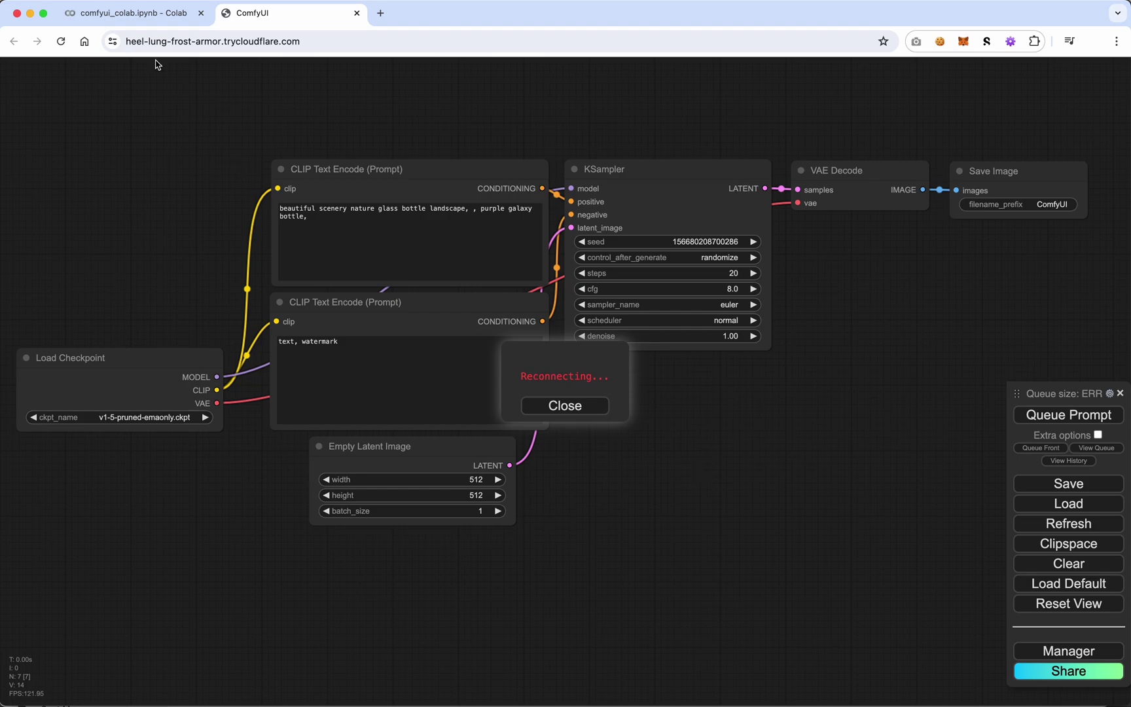
# - In the Colab notebook, stop the cloudflared ComfyUI cell and run it again
pyautogui.click(143, 18)
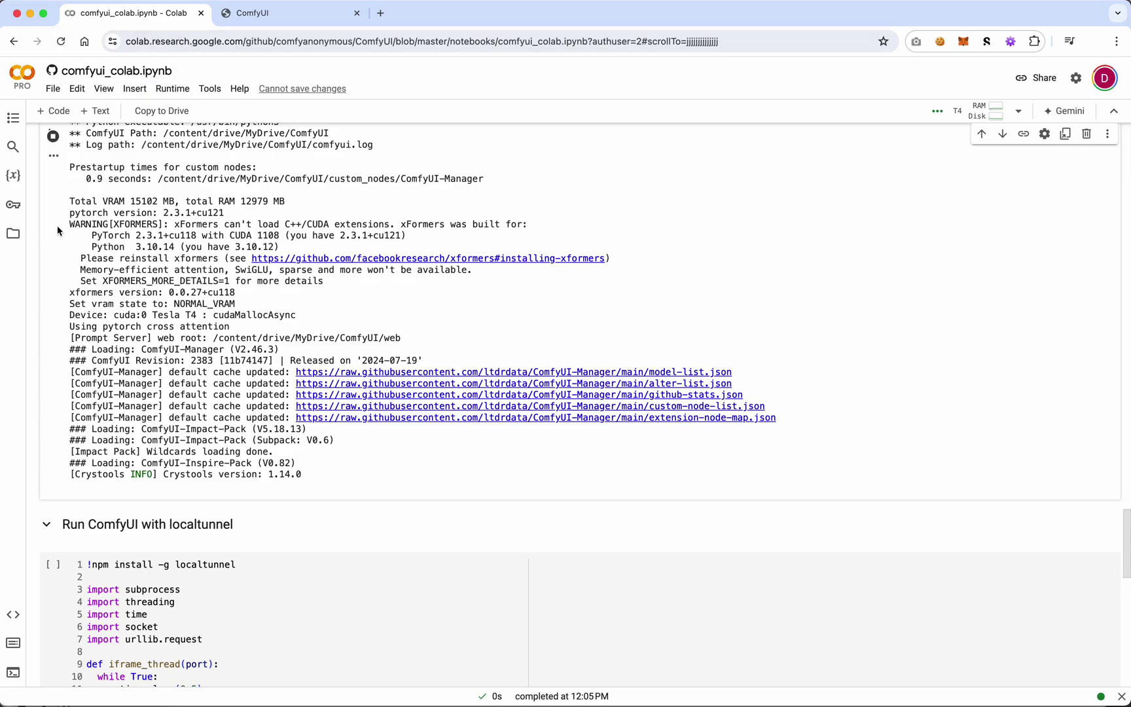
pyautogui.scroll(10, 57, 231)
pyautogui.scroll(3, 58, 231)
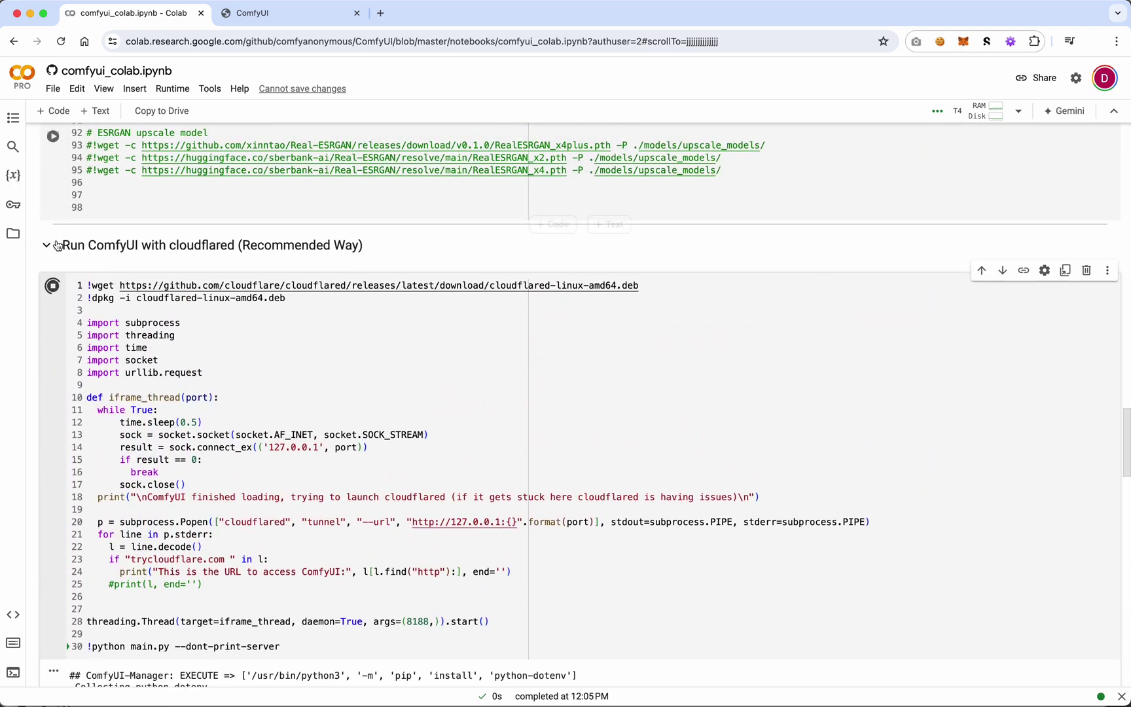
pyautogui.click(53, 287)
pyautogui.click(120, 323)
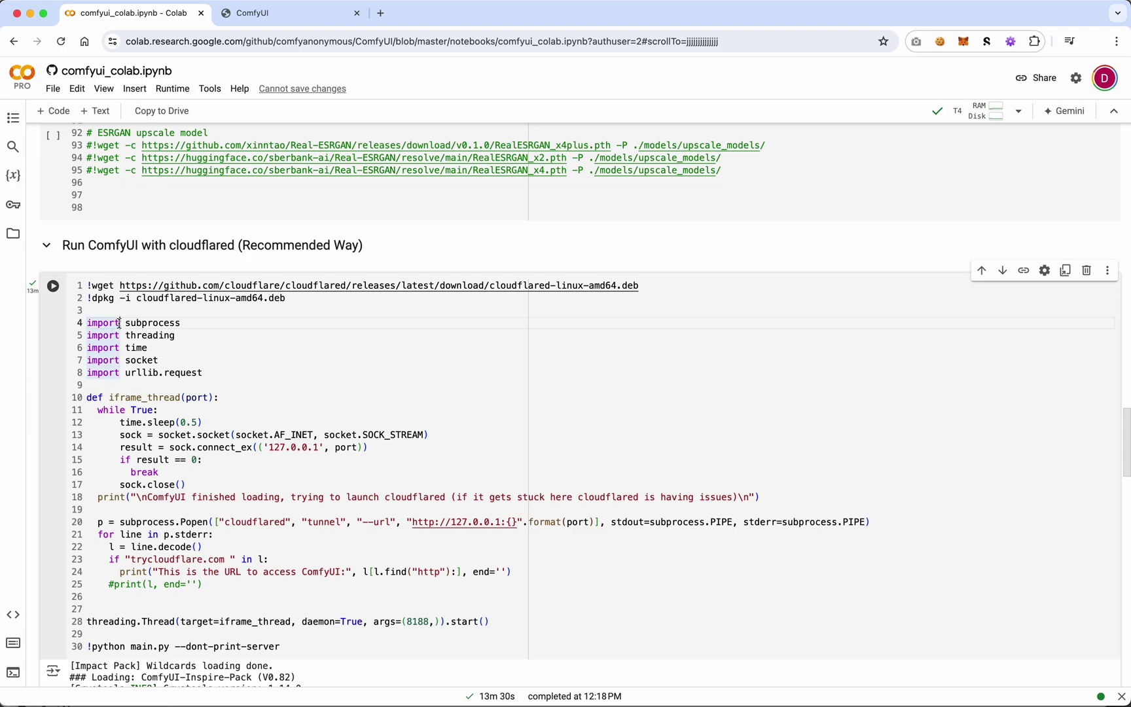
pyautogui.hotkey('shift', 'Return')
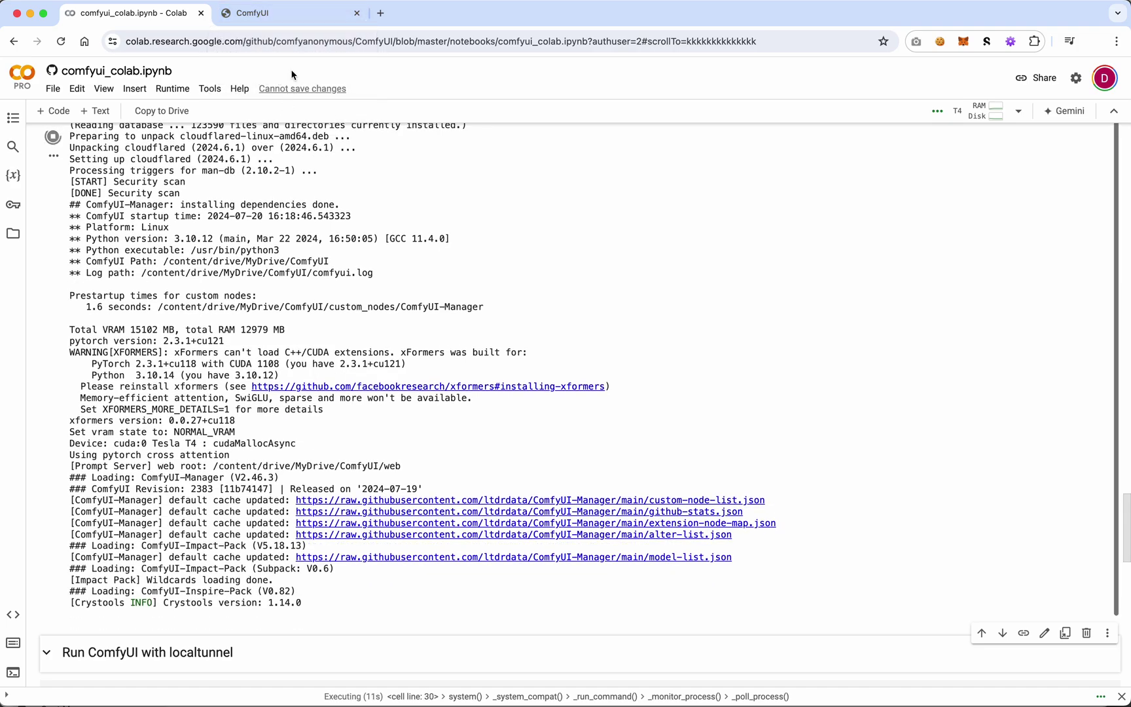
# - Close the outdated ComfyUI tab and check the custom node import times in the cell output
pyautogui.click(356, 14)
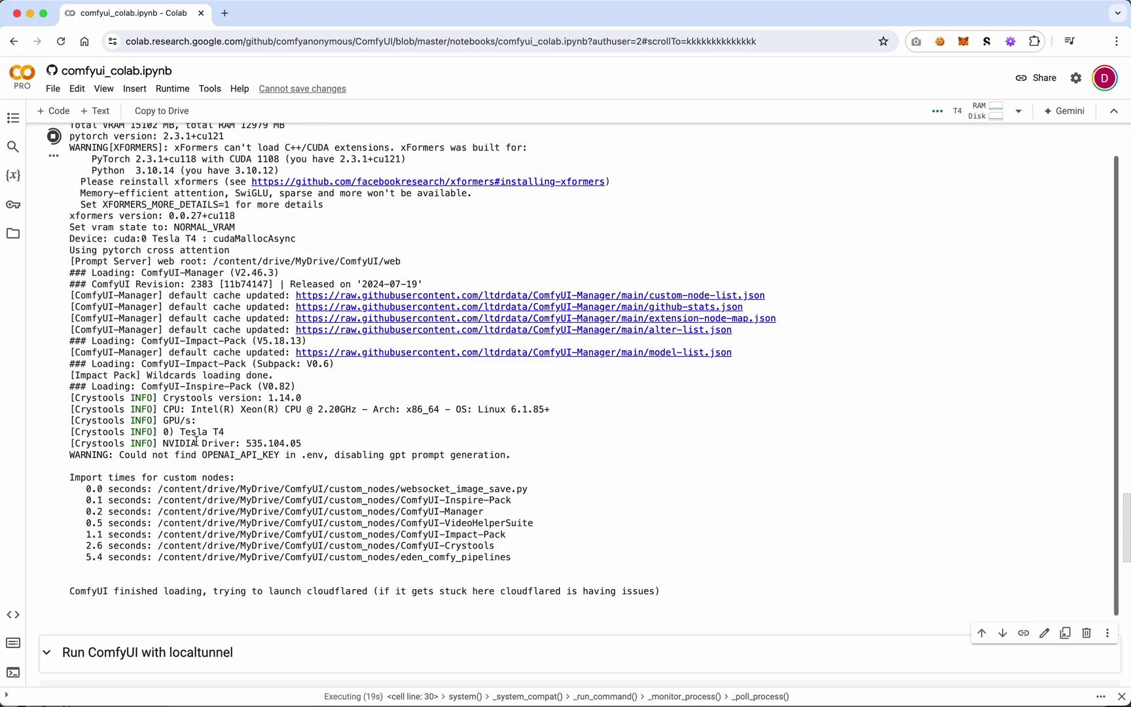
pyautogui.doubleClick(214, 407)
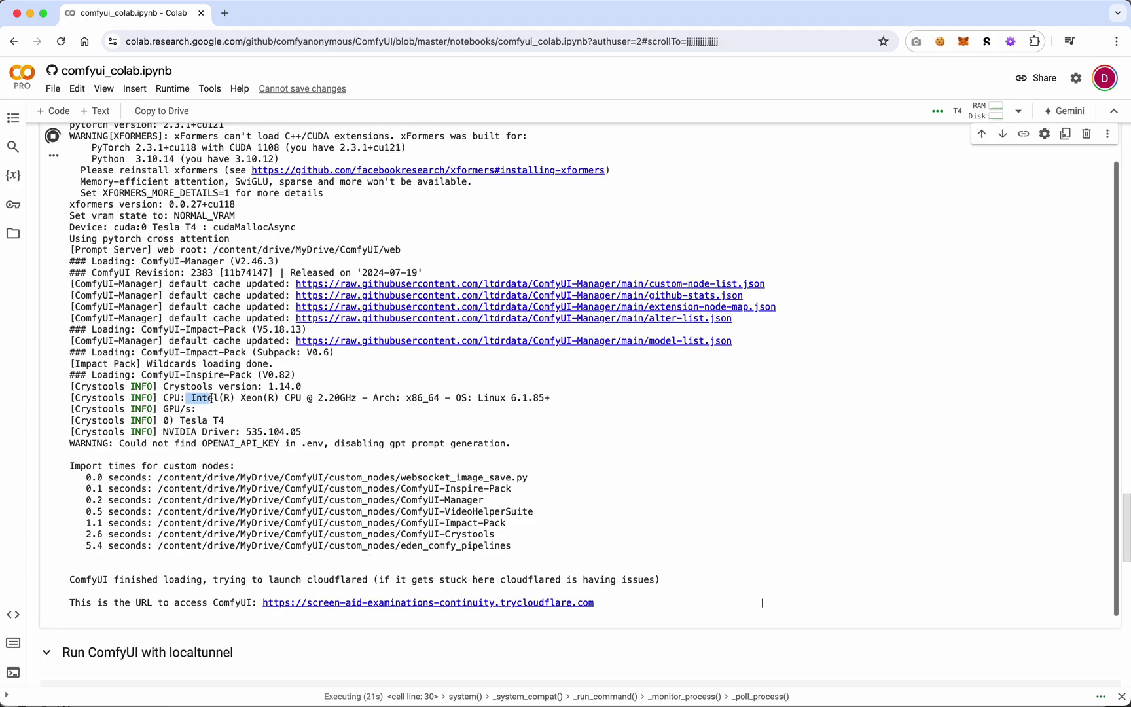
pyautogui.click(223, 372)
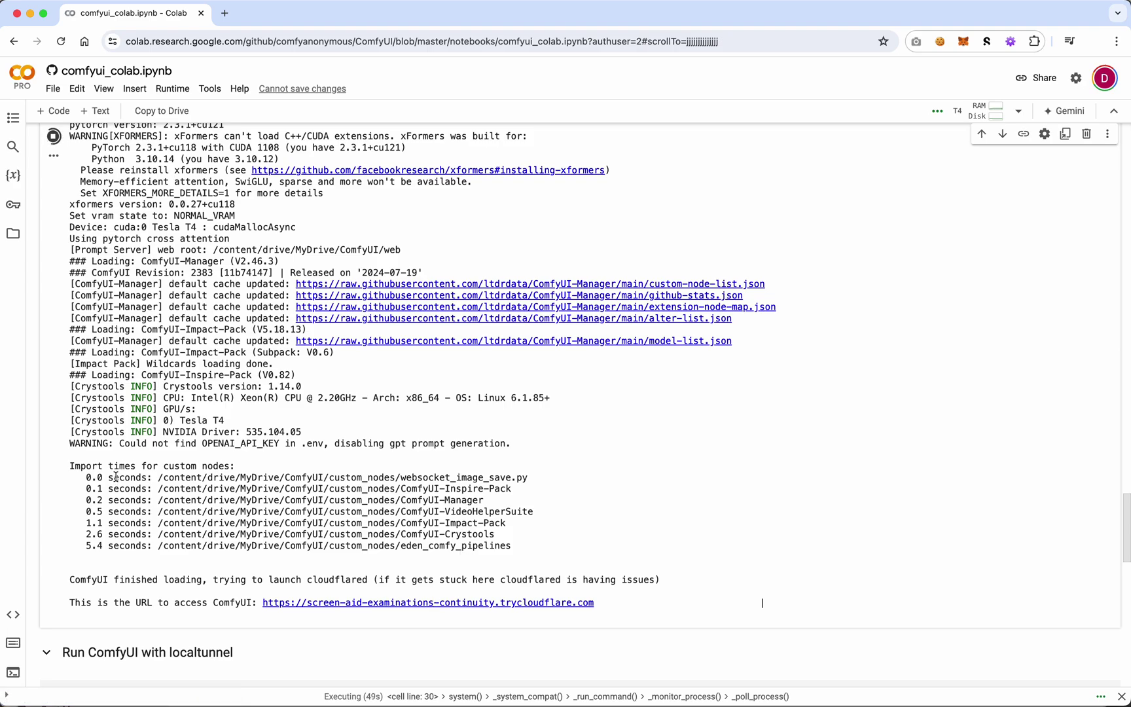
pyautogui.moveTo(115, 478); pyautogui.dragTo(418, 535)
pyautogui.click(477, 532)
pyautogui.click(127, 509)
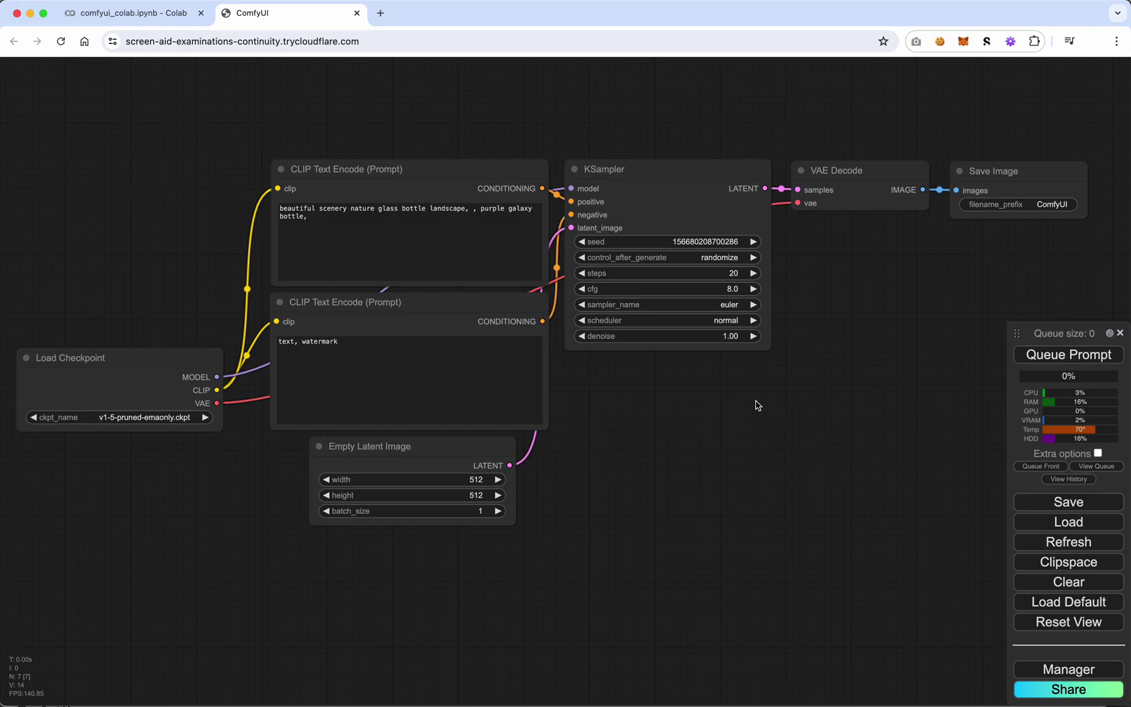
pyautogui.doubleClick(652, 460)
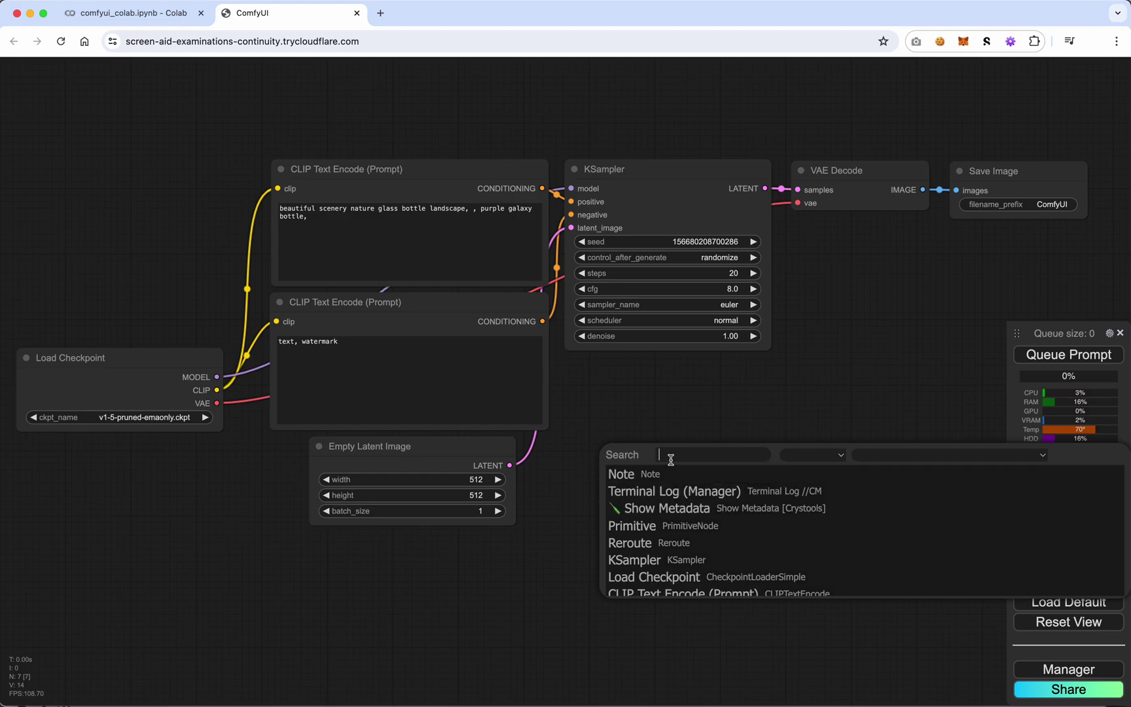
pyautogui.write('metadata')
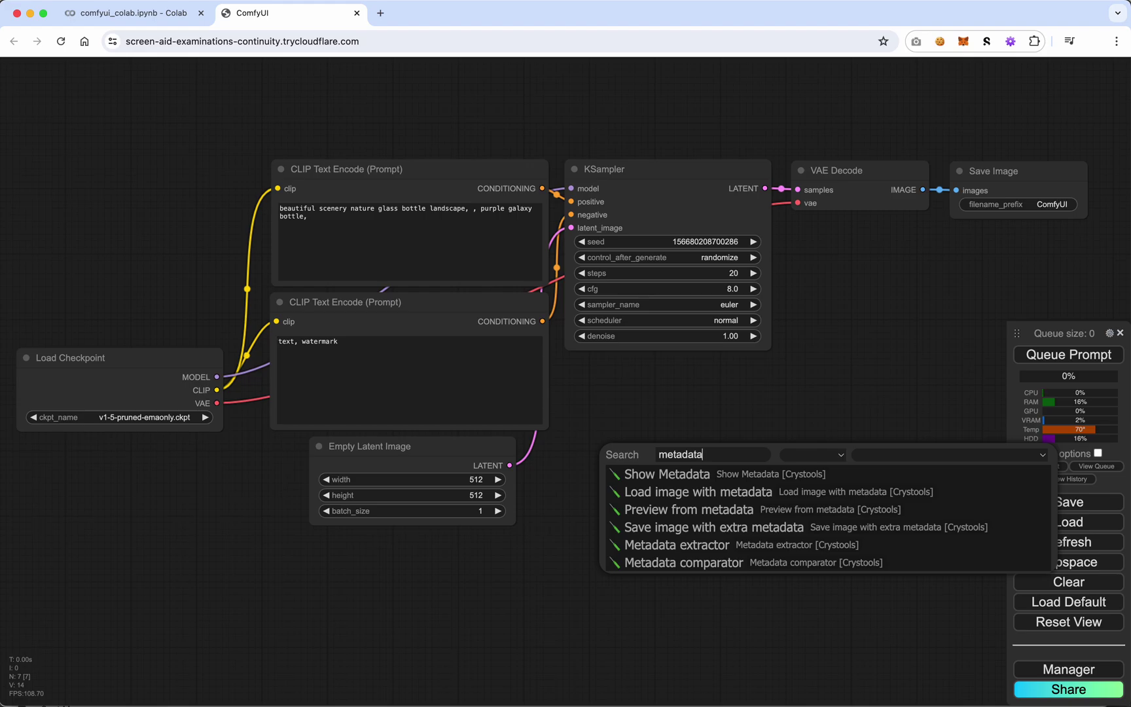
pyautogui.click(717, 492)
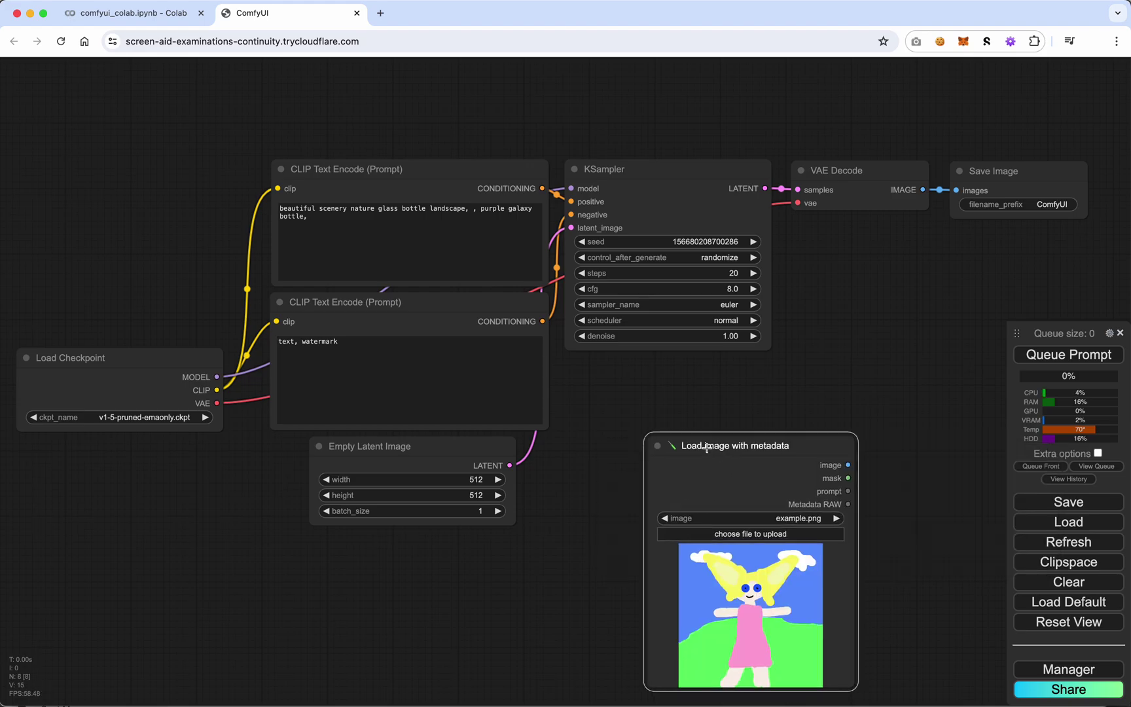
pyautogui.moveTo(720, 445); pyautogui.dragTo(690, 444)
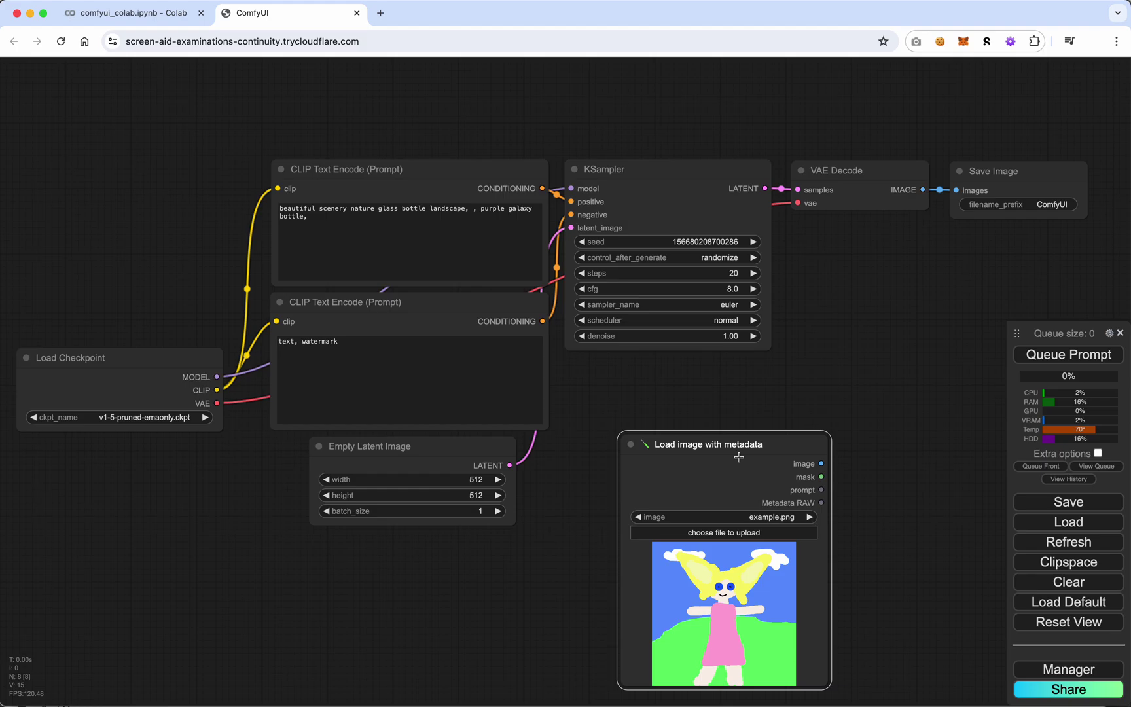
pyautogui.press('Delete')
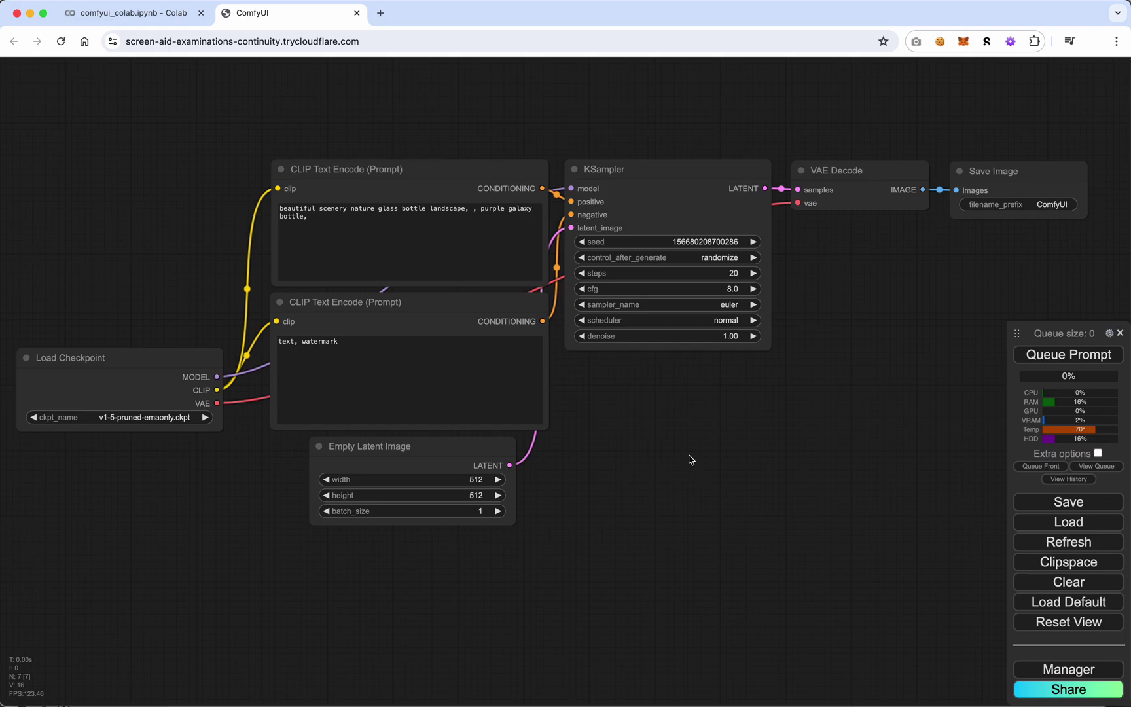
pyautogui.doubleClick(626, 438)
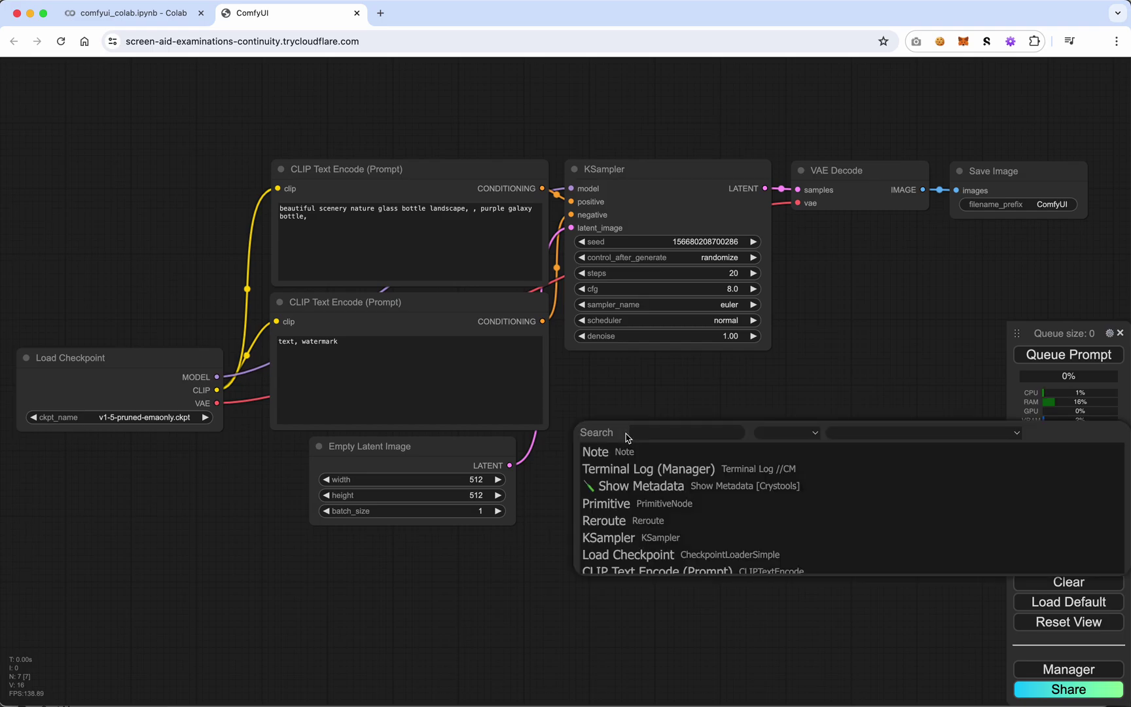
pyautogui.write('inspire')
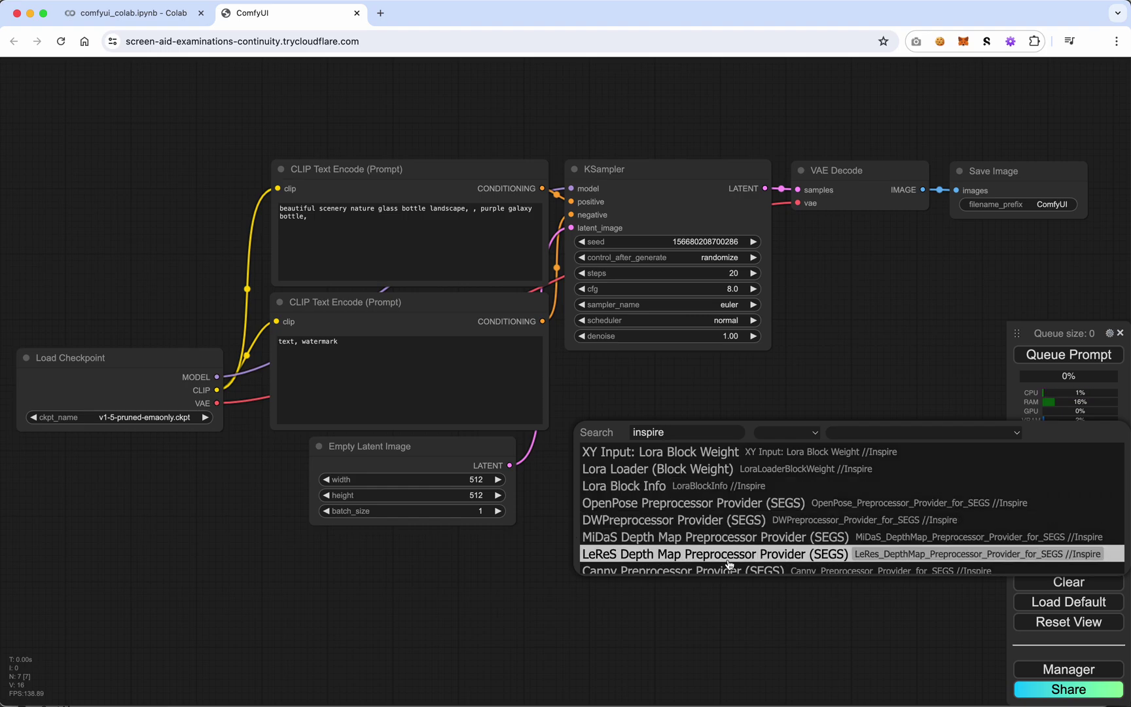
pyautogui.doubleClick(712, 401)
pyautogui.write('impact')
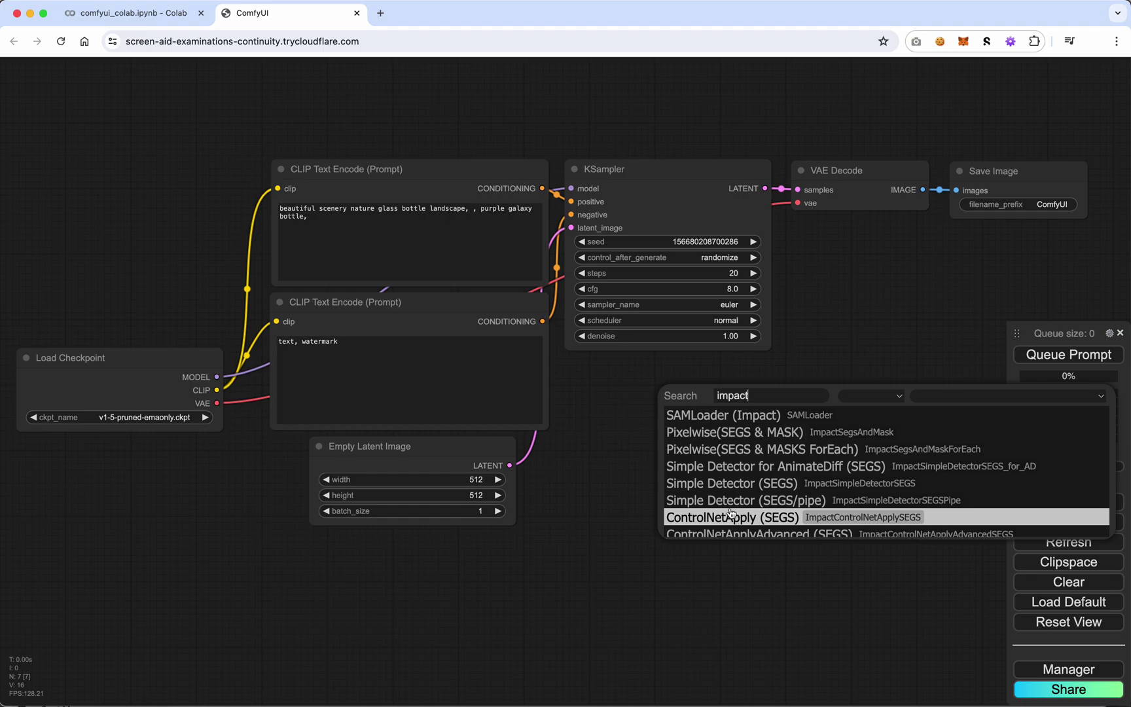
# - Add a CLIP_Interrogator node by searching 'inter' and position it below the KSampler
pyautogui.doubleClick(694, 555)
pyautogui.write('clip')
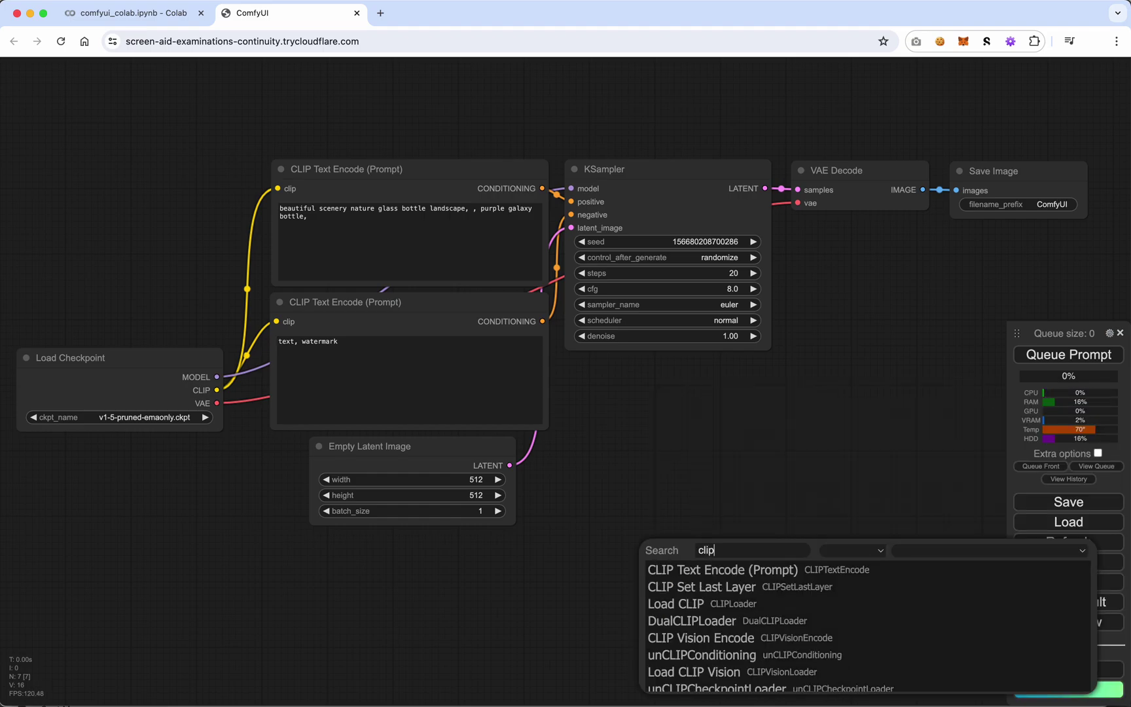
pyautogui.write(' in')
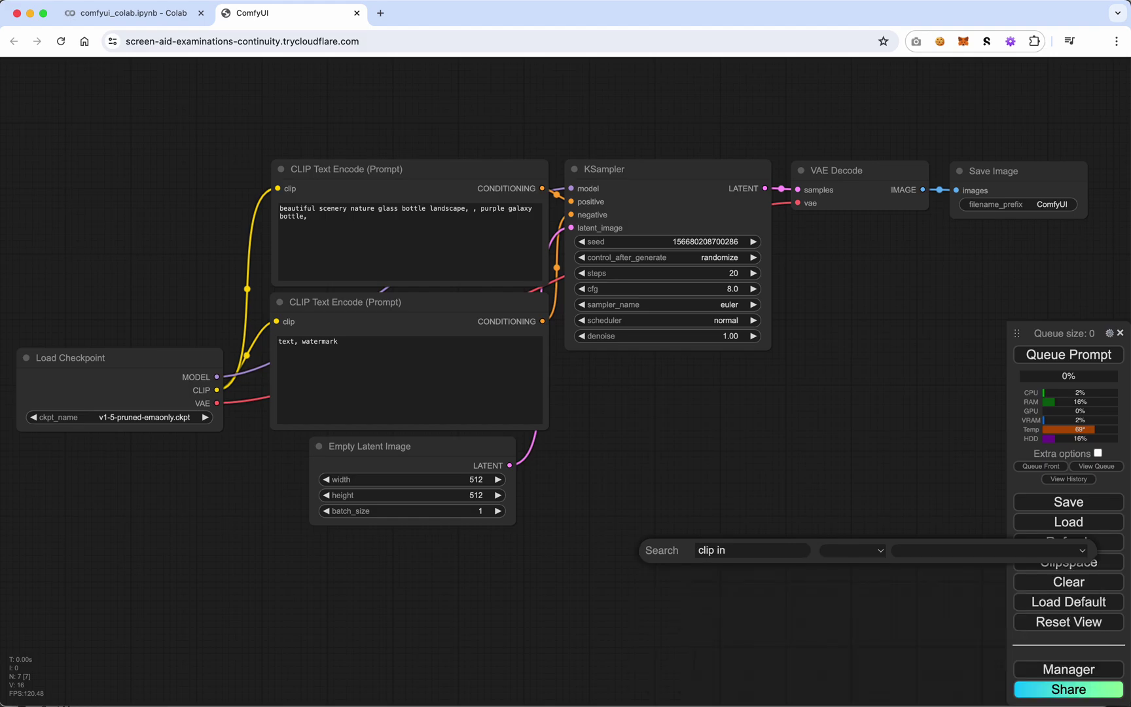
pyautogui.press('BackSpace')
pyautogui.press('BackSpace')
pyautogui.press('BackSpace')
pyautogui.press('BackSpace')
pyautogui.press('BackSpace')
pyautogui.press('BackSpace')
pyautogui.press('BackSpace')
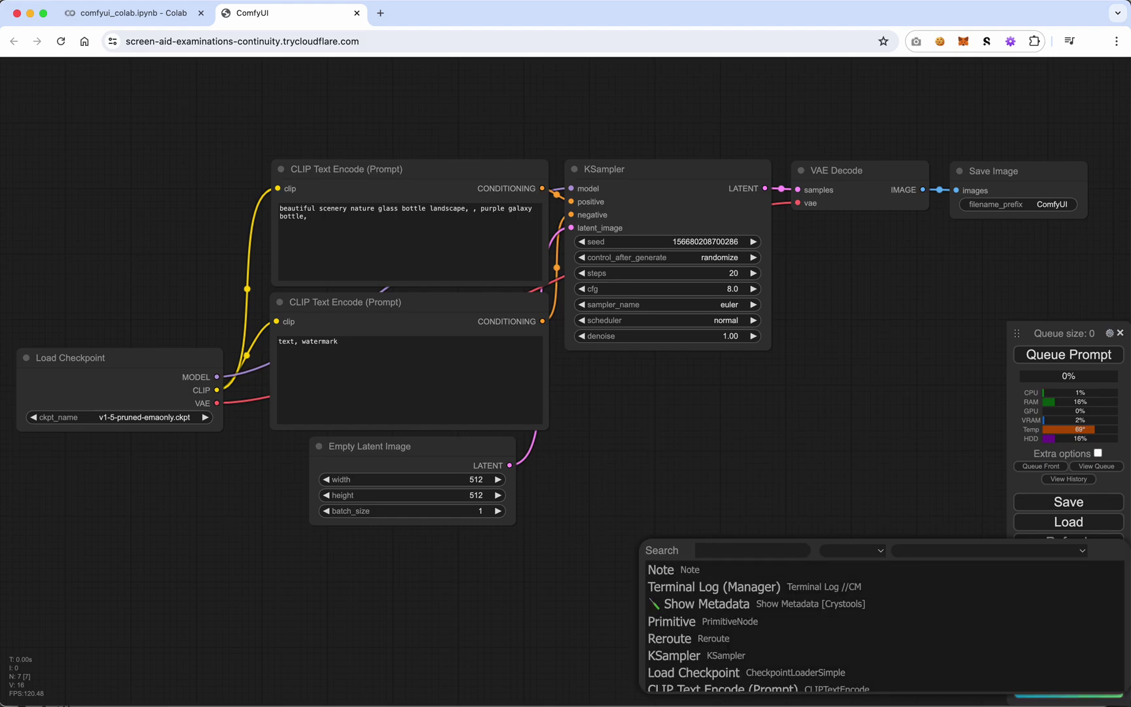
pyautogui.write('inter')
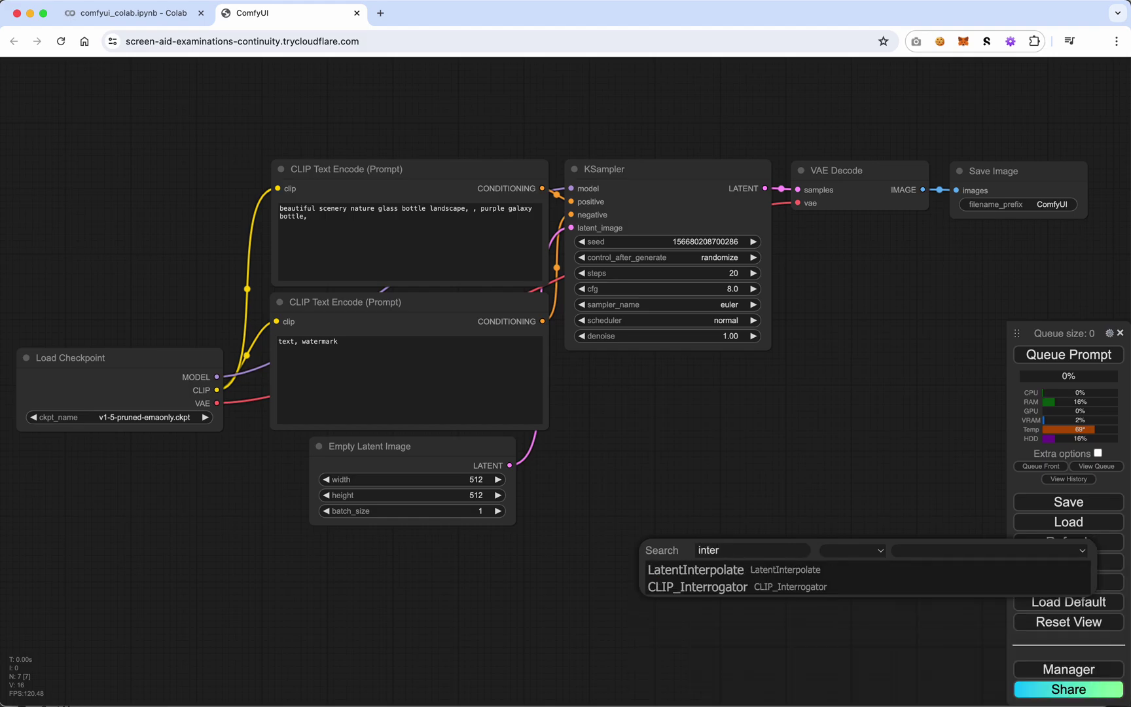
pyautogui.click(694, 586)
pyautogui.moveTo(735, 544); pyautogui.dragTo(665, 477)
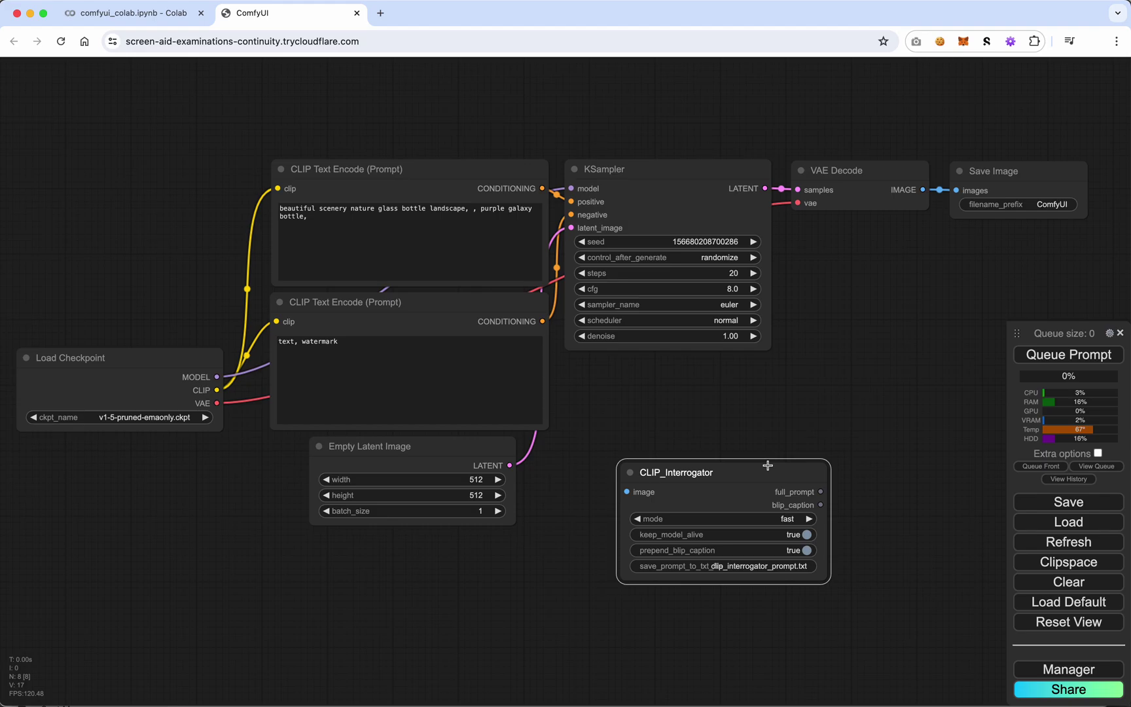
pyautogui.moveTo(741, 470); pyautogui.dragTo(759, 455)
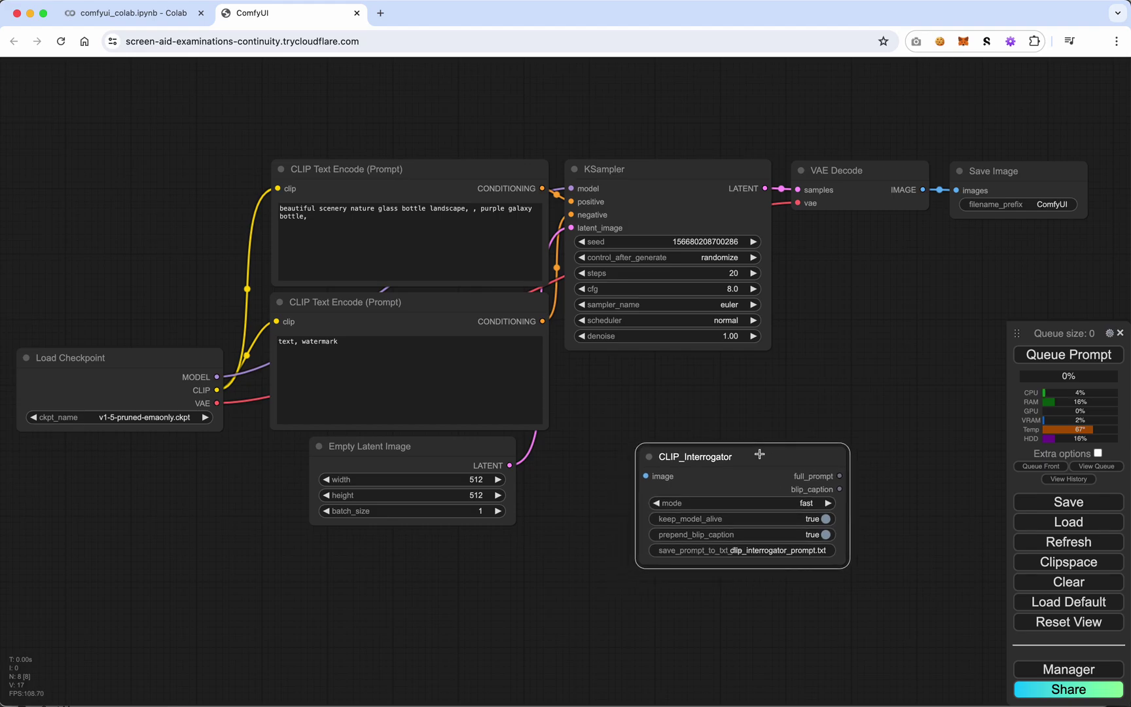